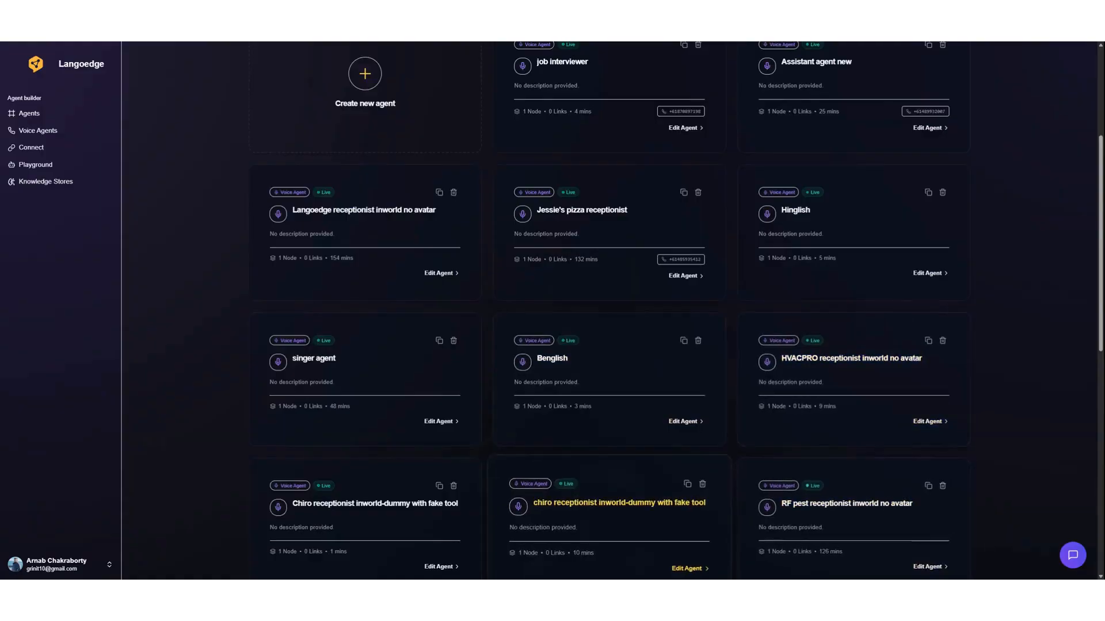
Create a new voice agent and add a Voice Agent Node to its empty canvas.
scroll(403, 389, "up", 3)
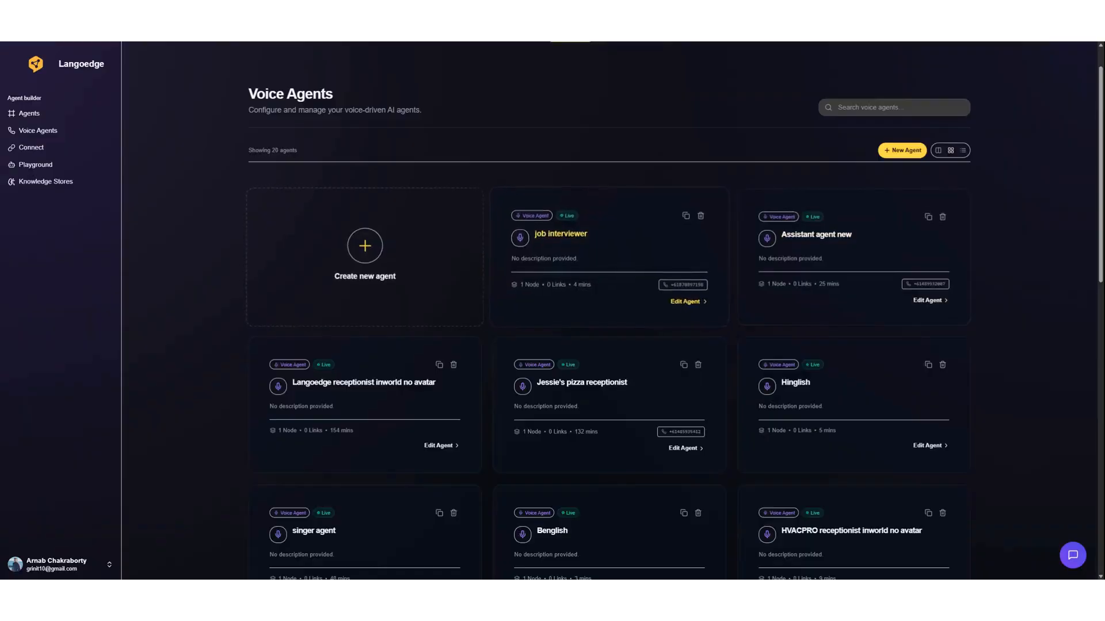
left_click(416, 258)
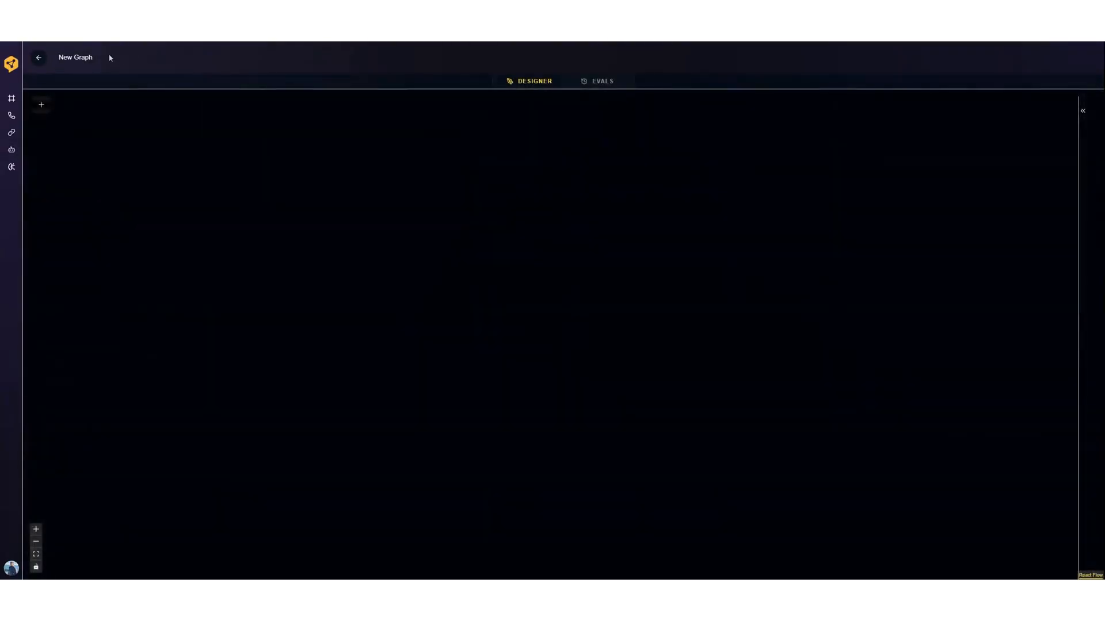
left_click(41, 105)
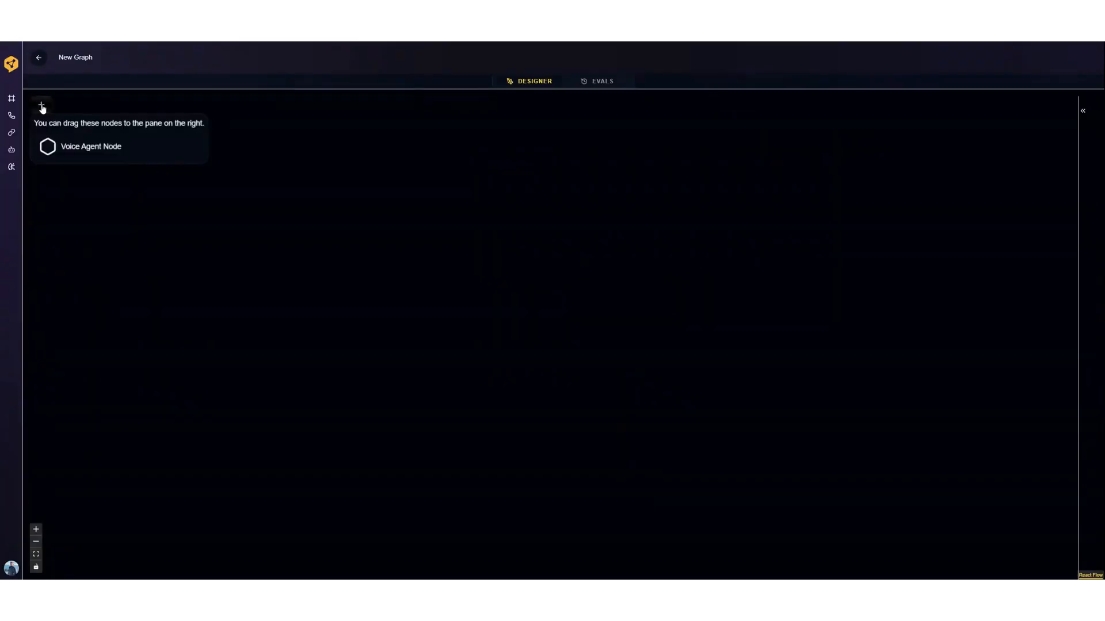
left_click(62, 149)
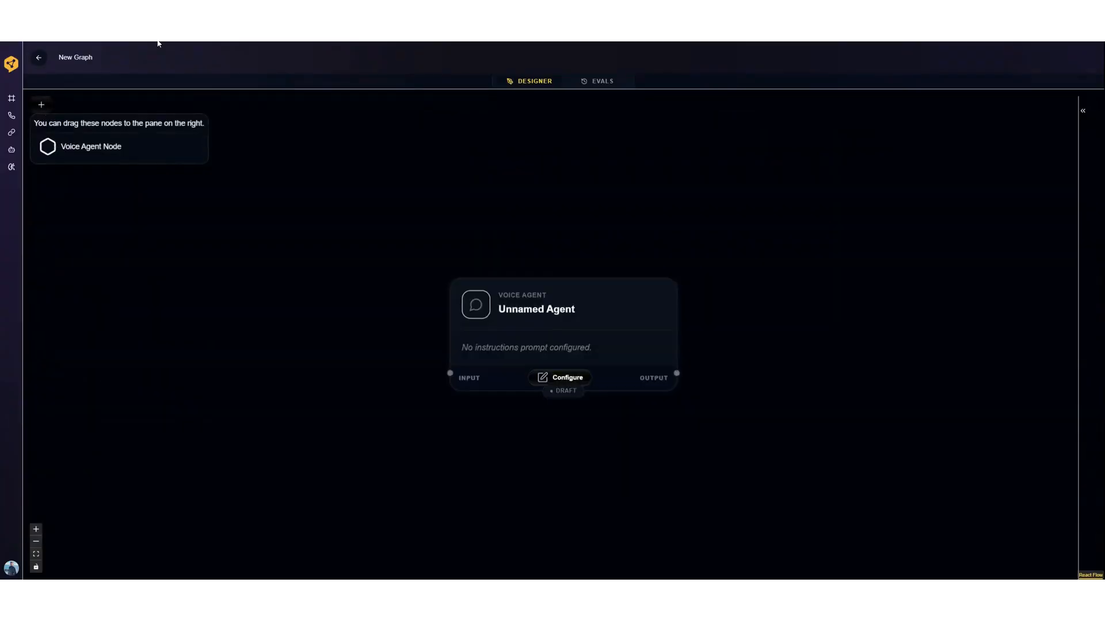
Rename the new graph as "My test voice AI agent".
left_click(81, 58)
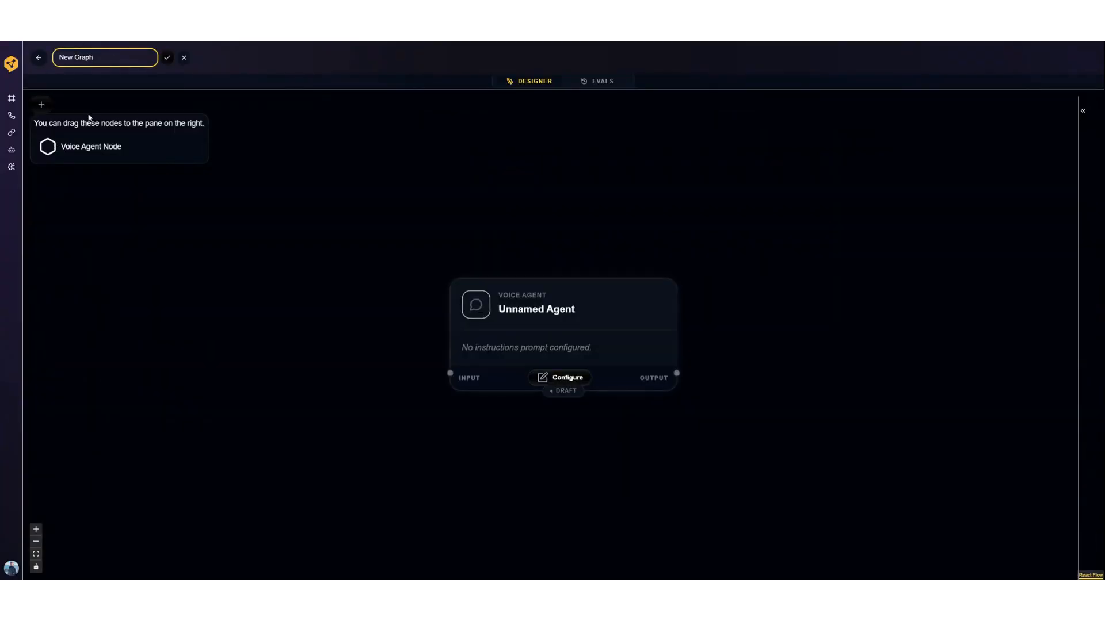
left_click(46, 108)
left_click(108, 53)
key("ctrl+a")
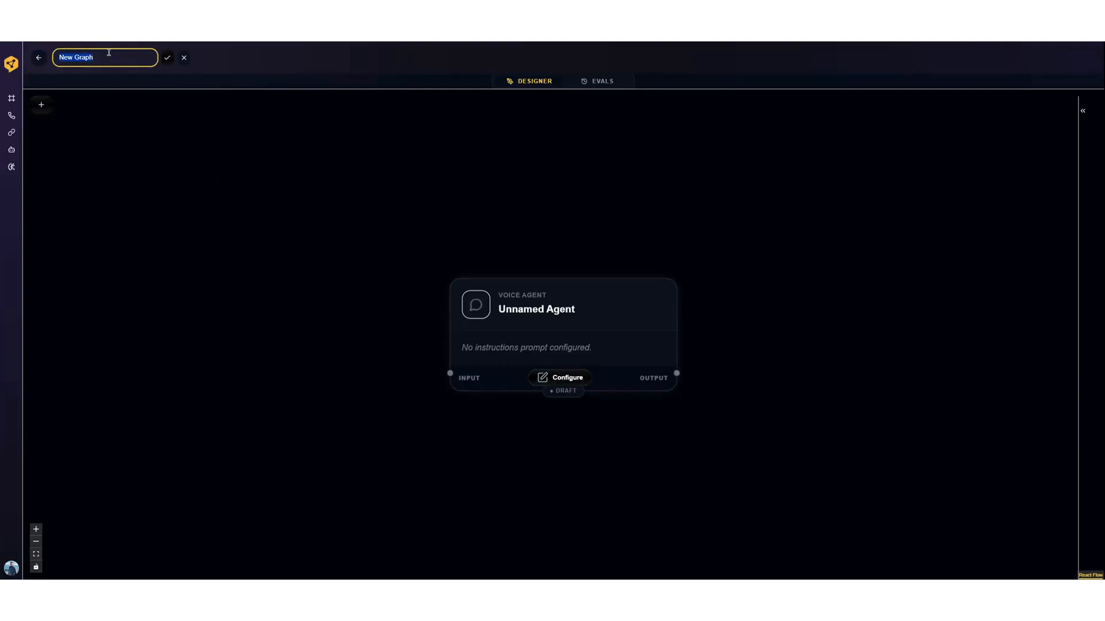
type("My test voice AI agent")
Open the voice agent node's configuration and name the node "test agent".
left_click(561, 377)
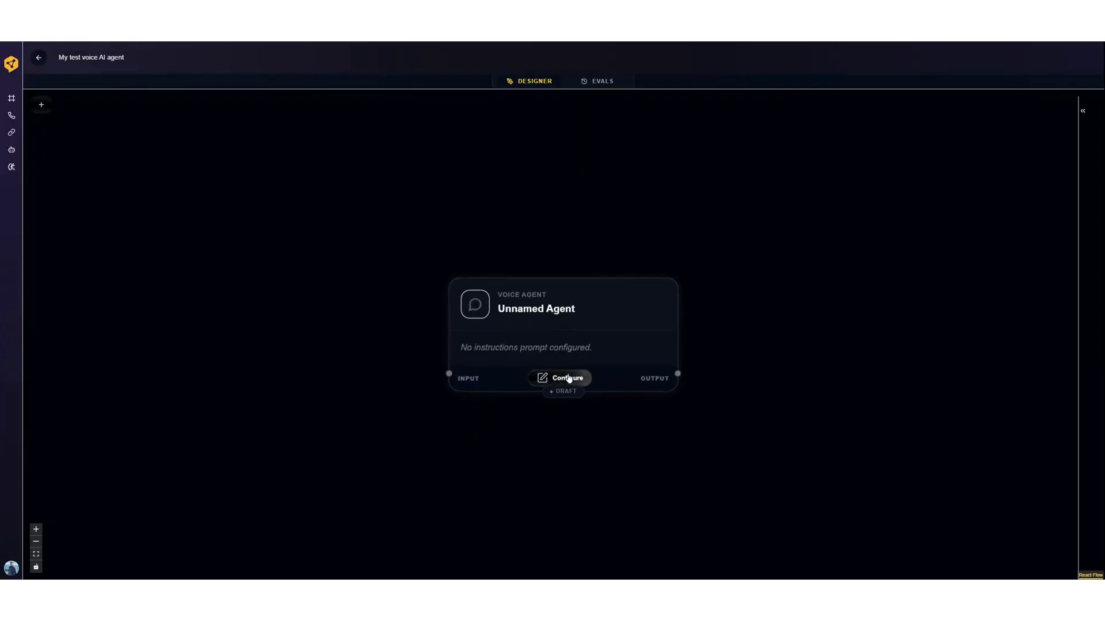
left_click(477, 297)
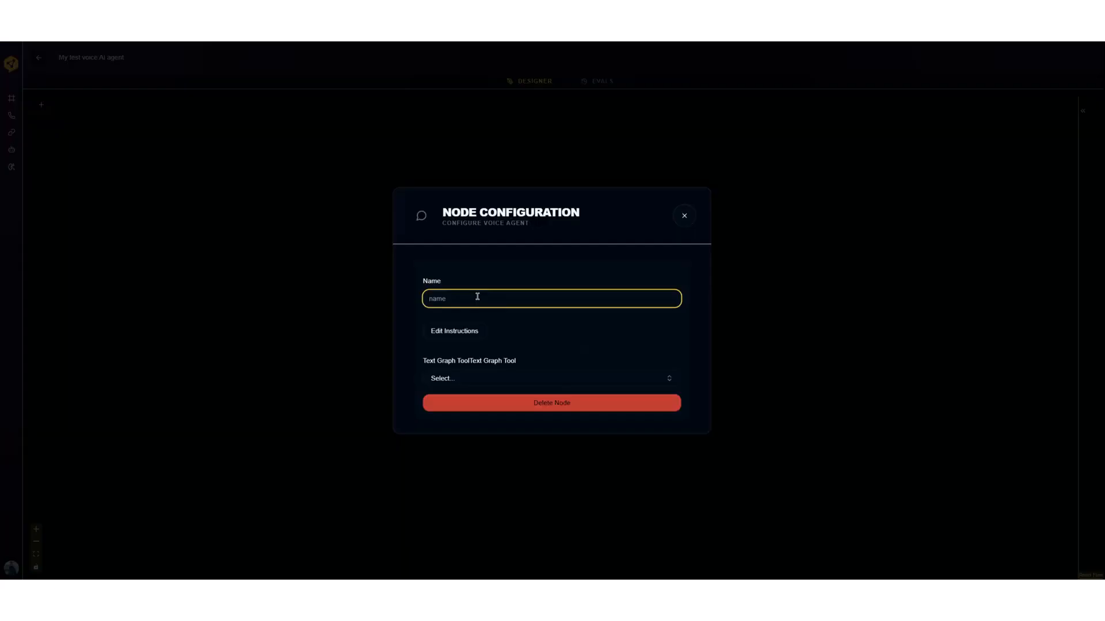
type("test agent")
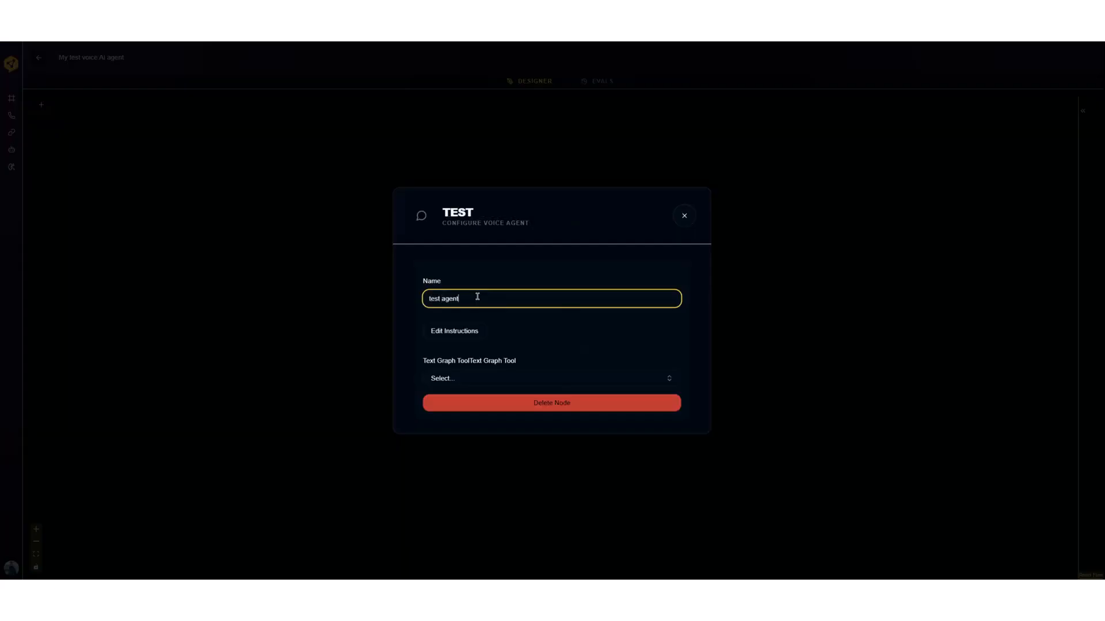
Add instructions telling the agent to be helpful, nice, humorous and humane and to pacify frustrated callers by finding the root cause, and close the node configuration.
left_click(464, 332)
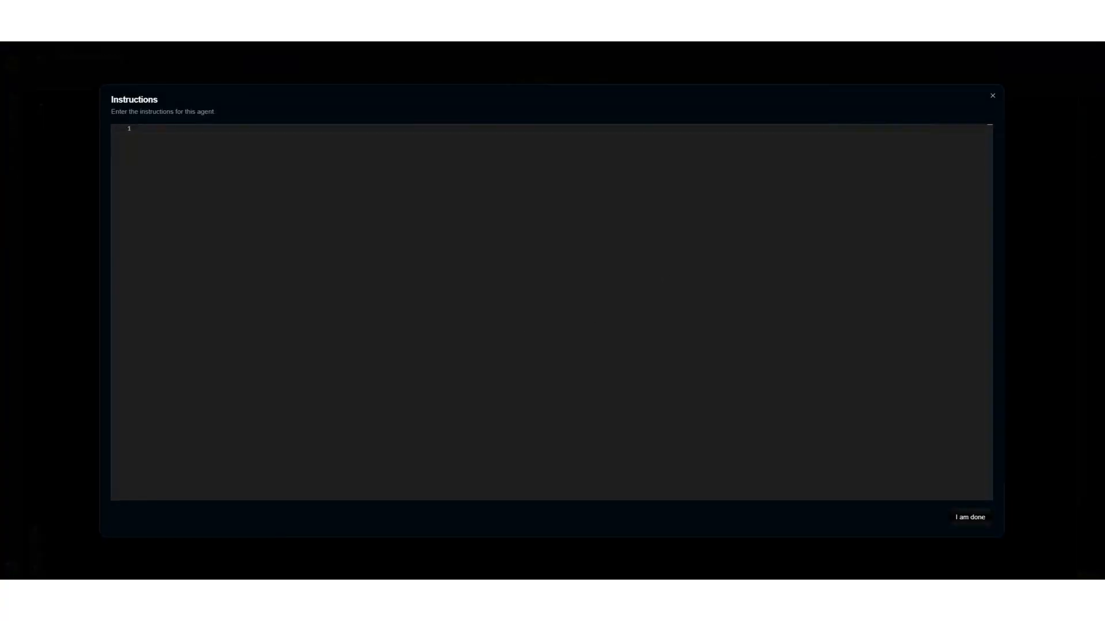
type("Be a helpful voice agnet. Make sure to always sound nice with some humour even when the caller is frustrated or angry. You should try to find the root cause of their frsustration and pacilfy them. Just try to act humane and very friendly. Try your best to not act like an AI.")
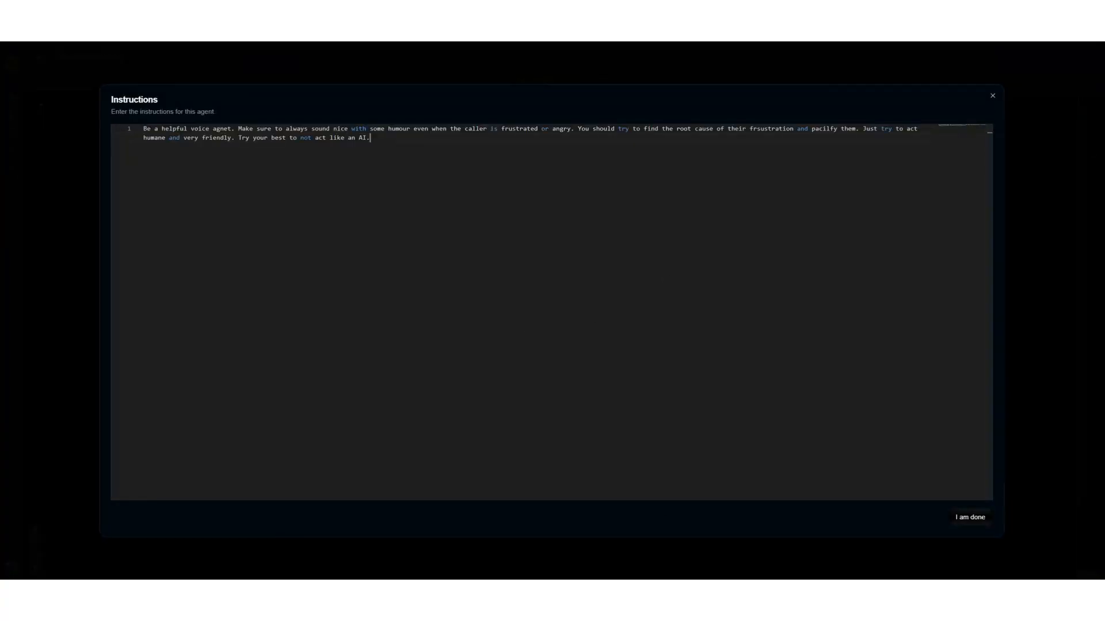
left_click(964, 517)
left_click(693, 219)
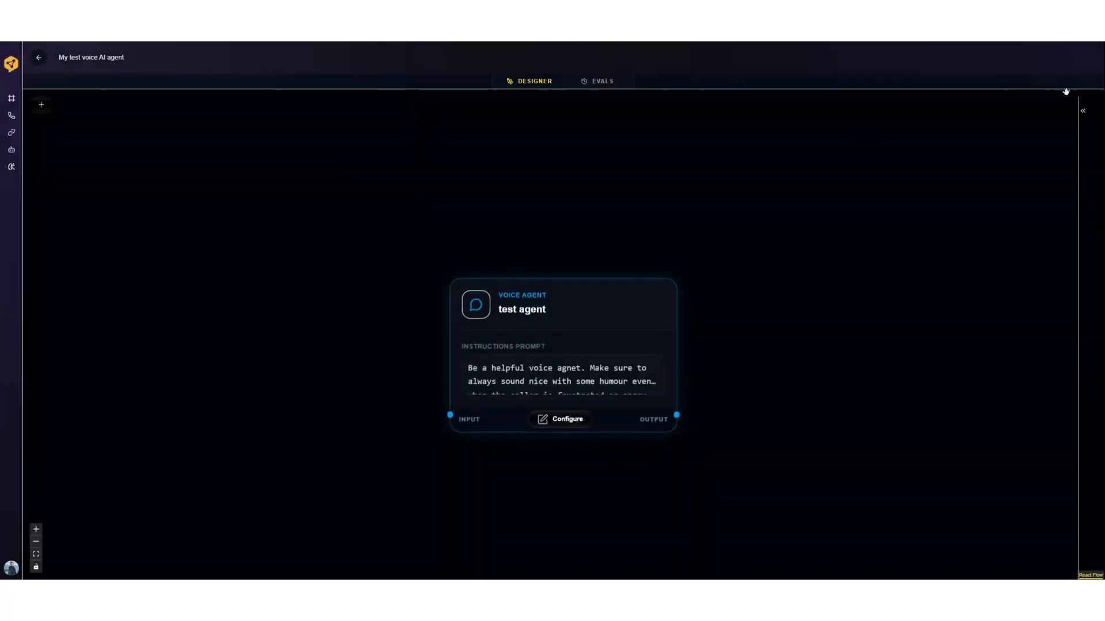
Search the AI agent voices for "express", choose Mia, the youthful expressive female voice, and start a test of the agent.
left_click(1083, 111)
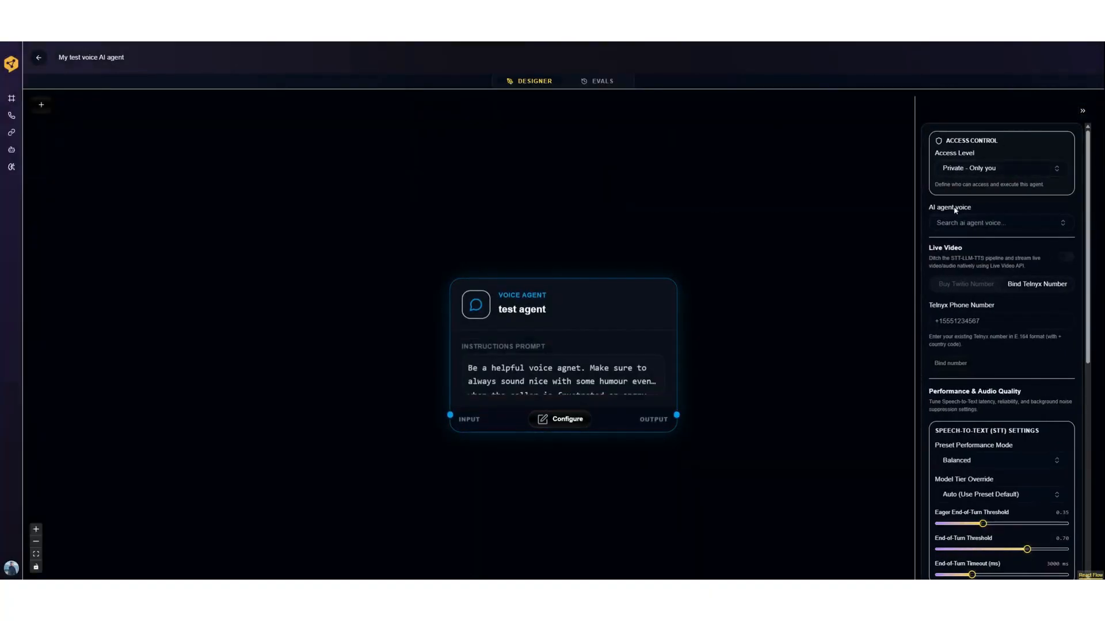
left_click(967, 225)
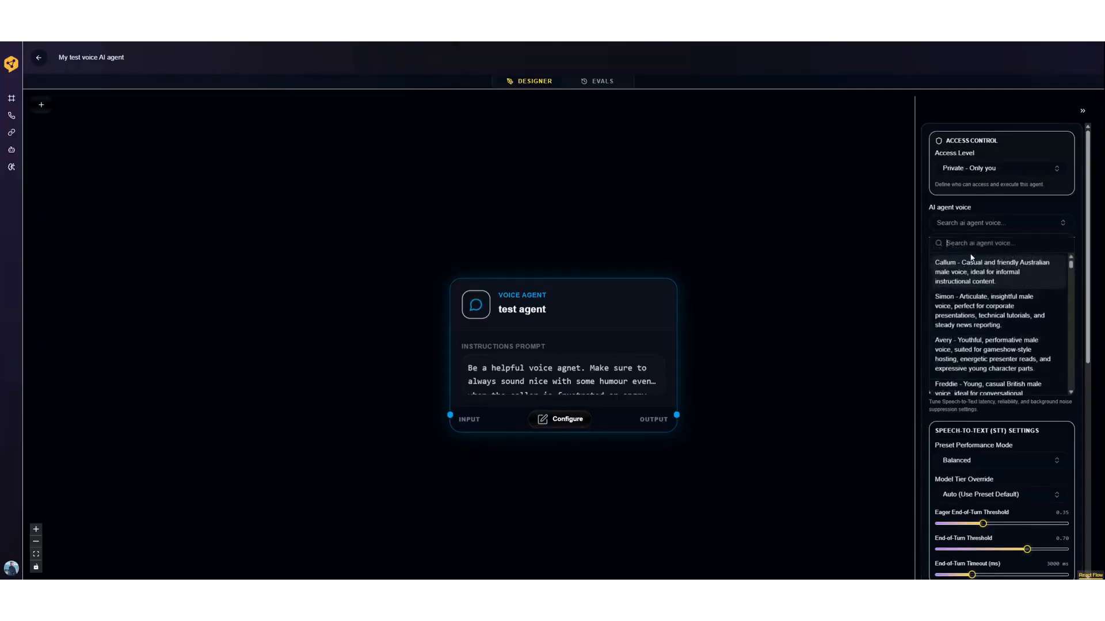
type("express")
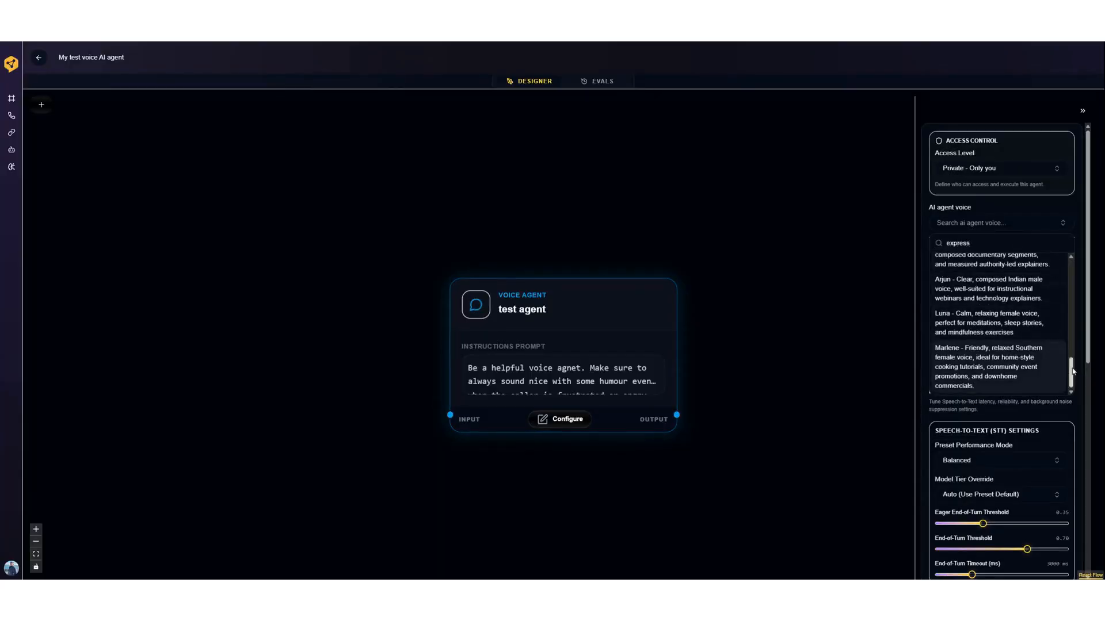
left_click_drag(1071, 371, 1074, 264)
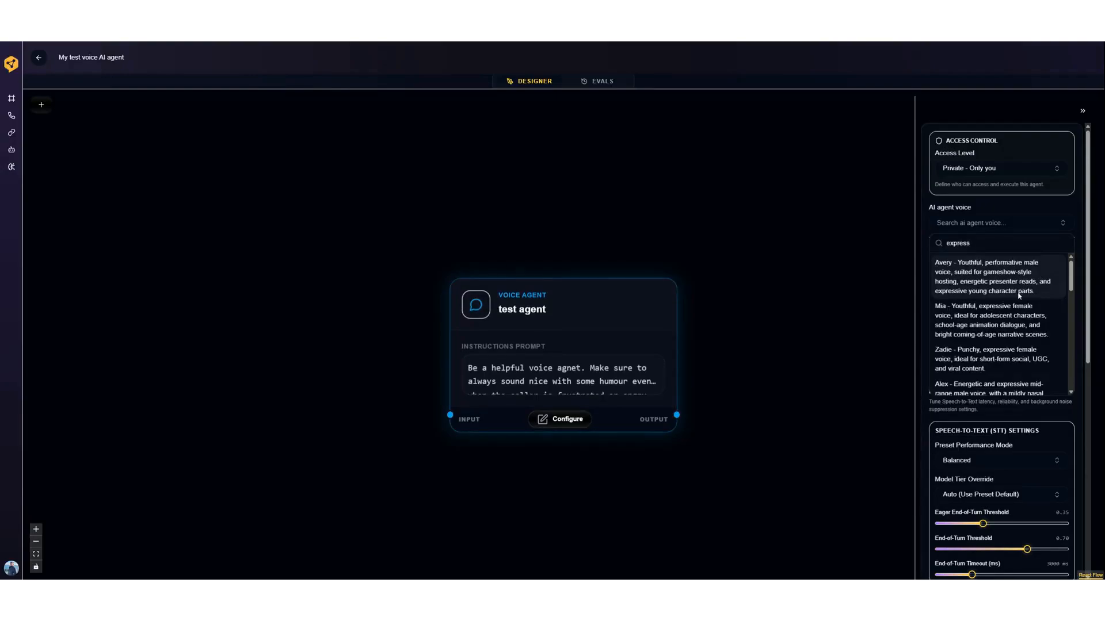
left_click(1011, 317)
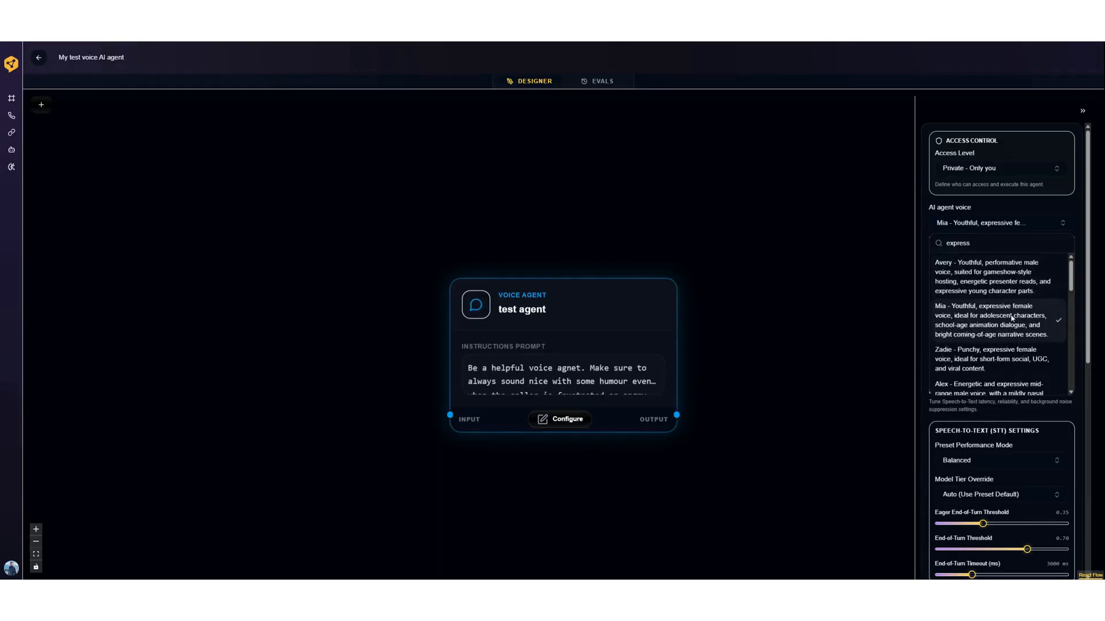
scroll(997, 364, "down", 8)
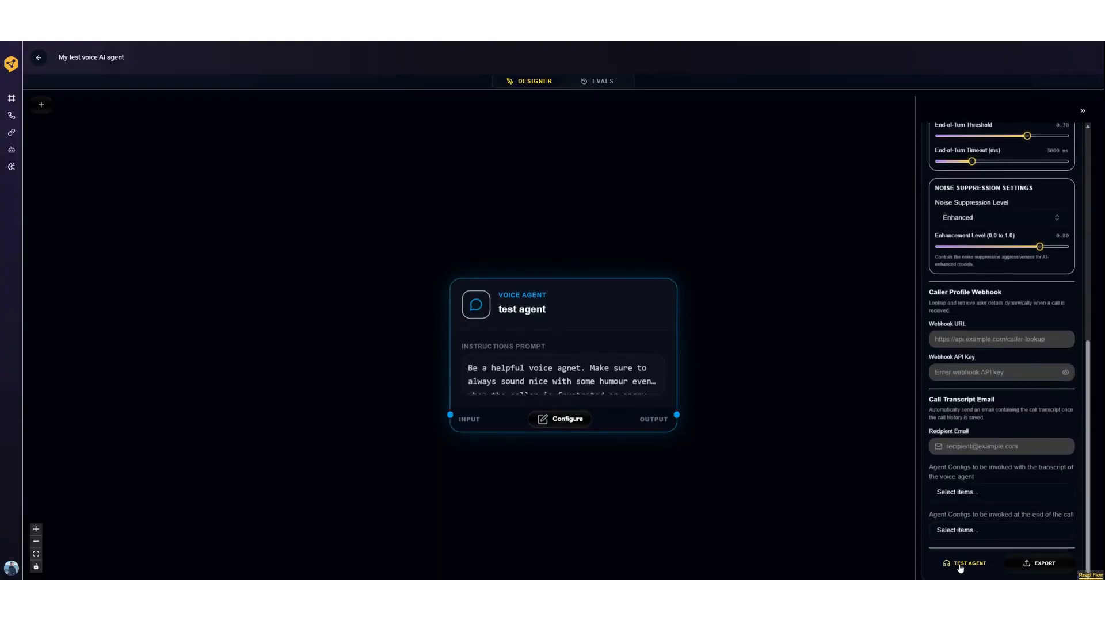
left_click(959, 567)
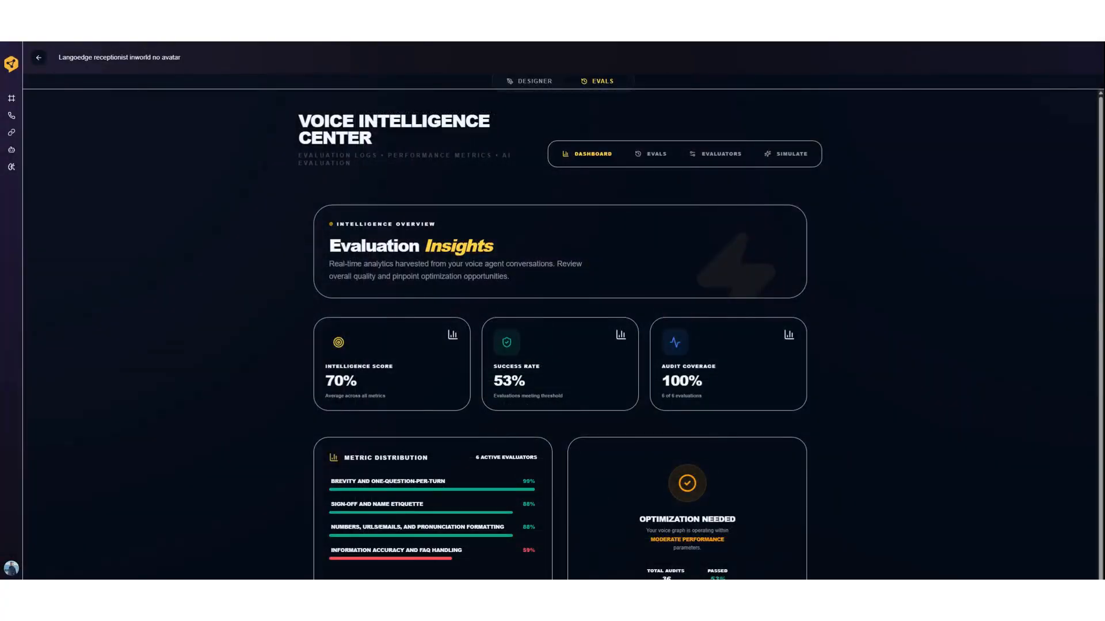
Review the evaluation insights dashboard of the Langoedge receptionist agent and look through the transcripts and audit reports of its evaluated calls.
scroll(536, 261, "down", 1)
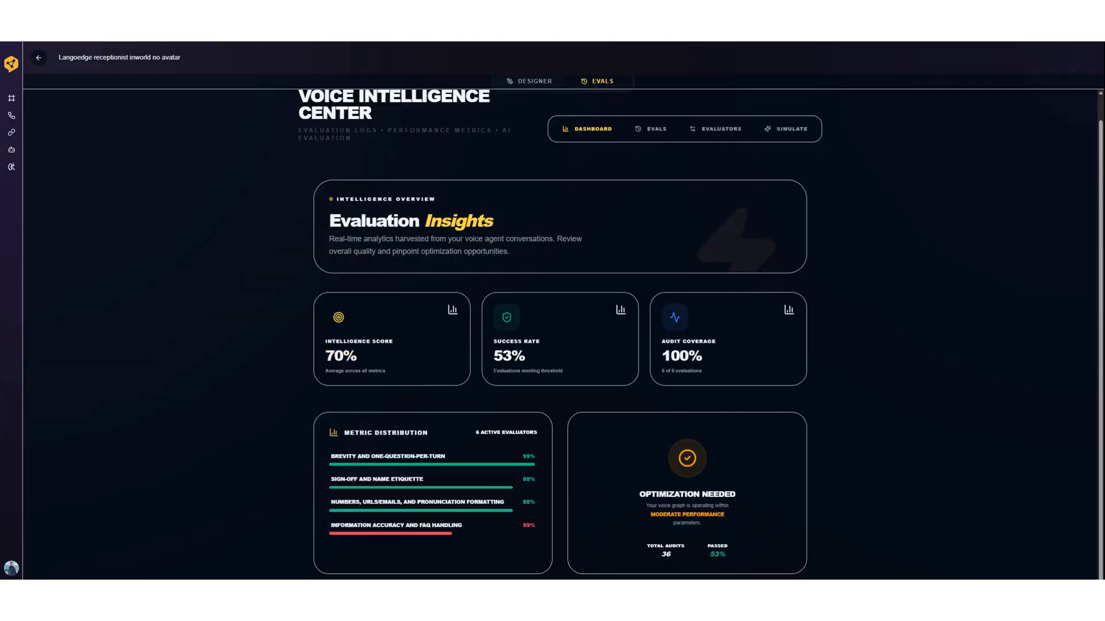
left_click(652, 129)
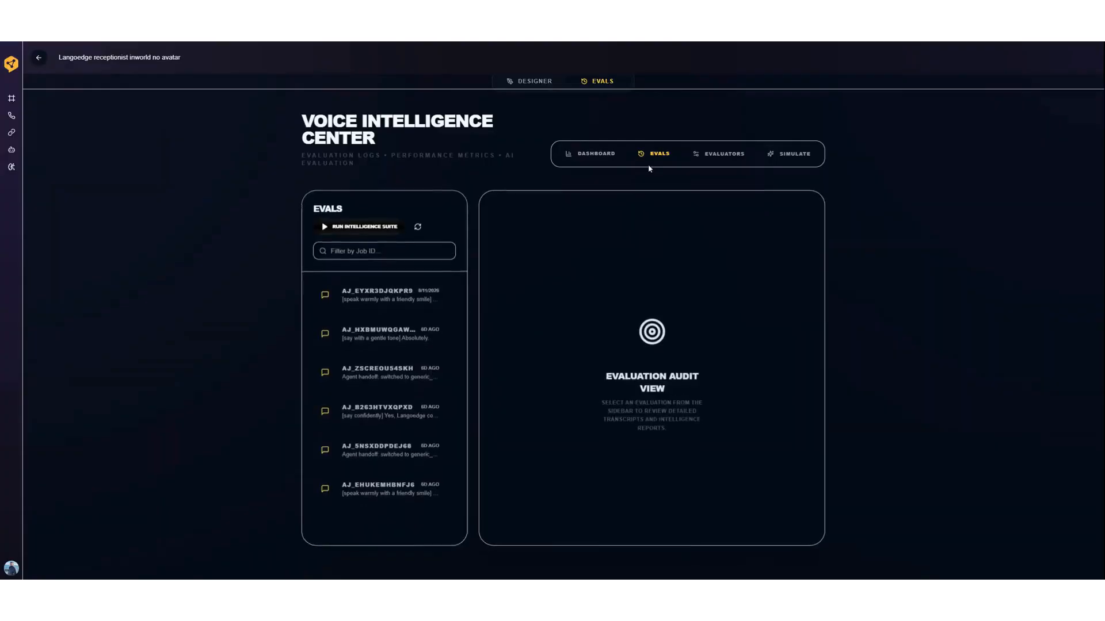
left_click(394, 300)
left_click(382, 334)
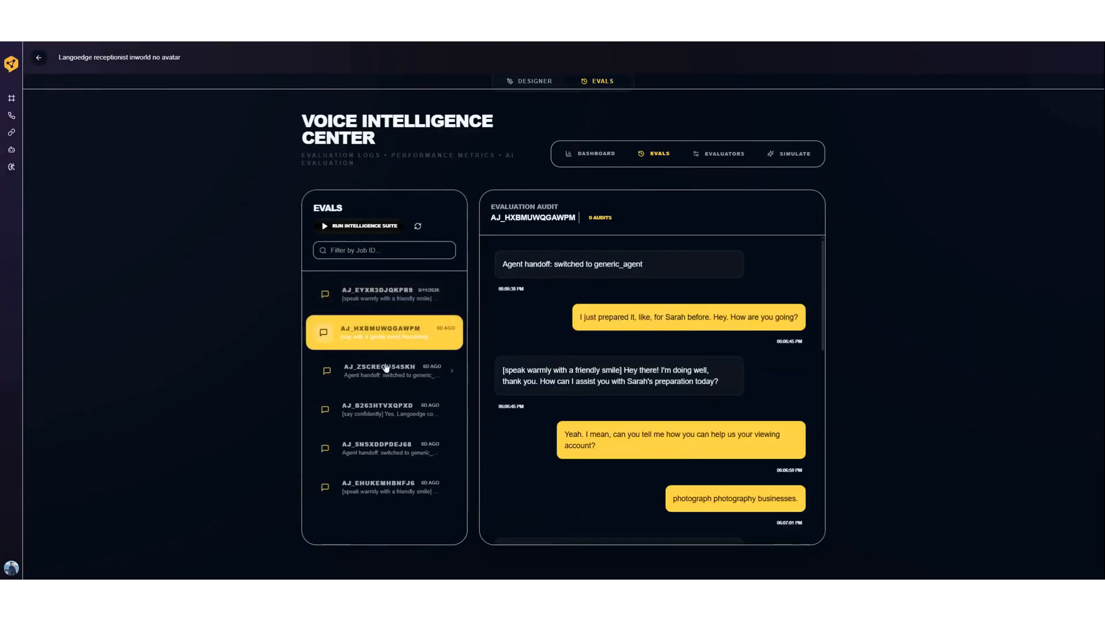
left_click(383, 372)
left_click(385, 410)
left_click(383, 449)
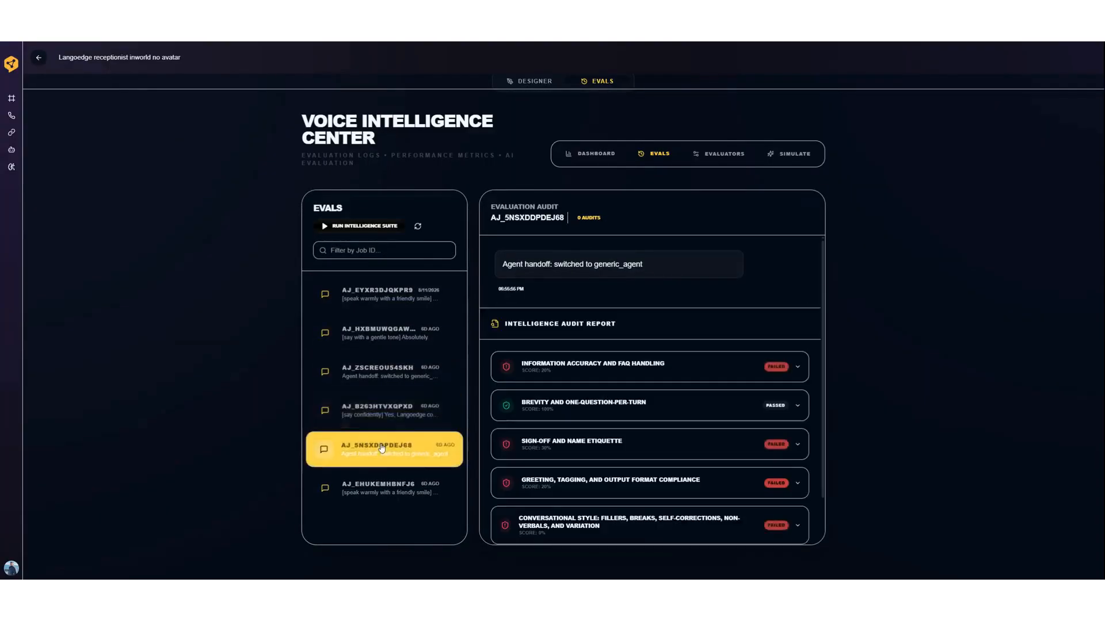
left_click(392, 371)
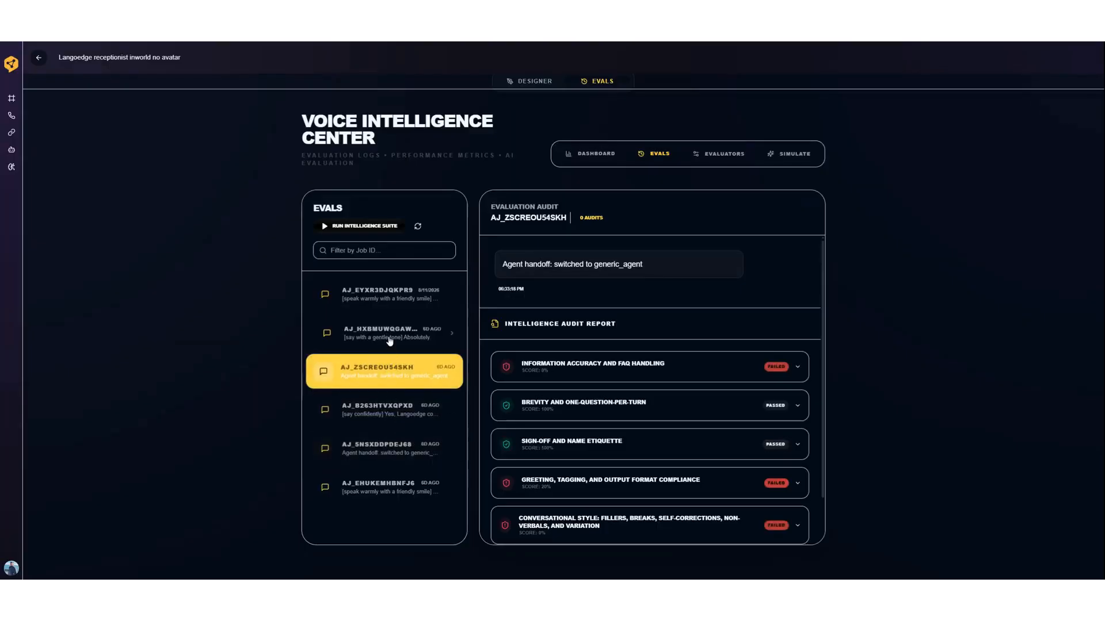
left_click(389, 341)
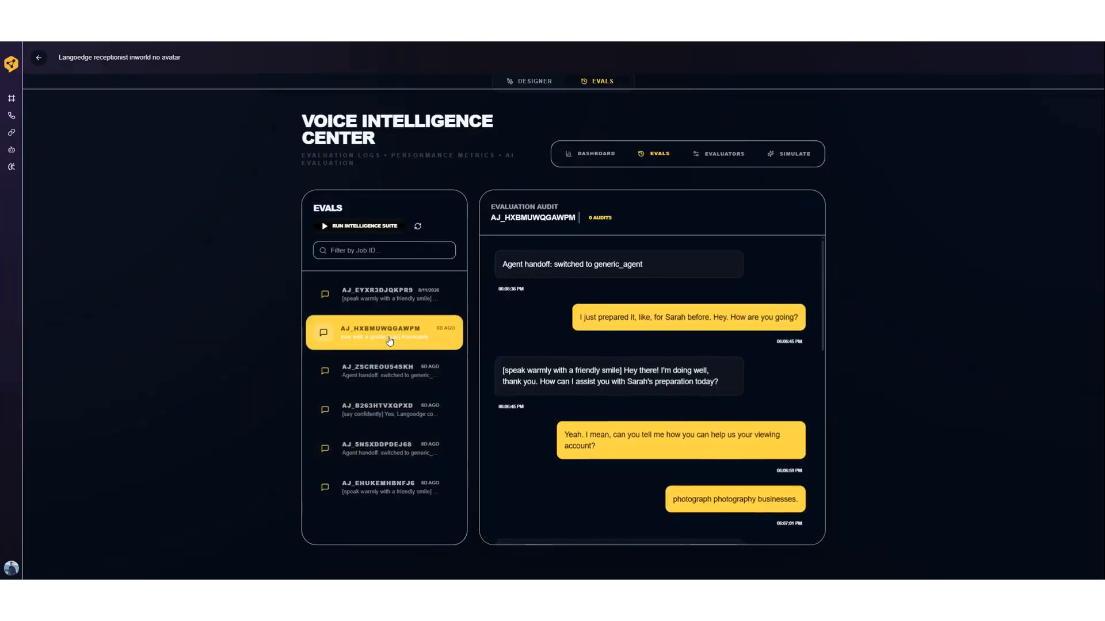
Examine the Information Accuracy and FAQ Handling evaluator's description, model, passing threshold and system instructions.
left_click(713, 154)
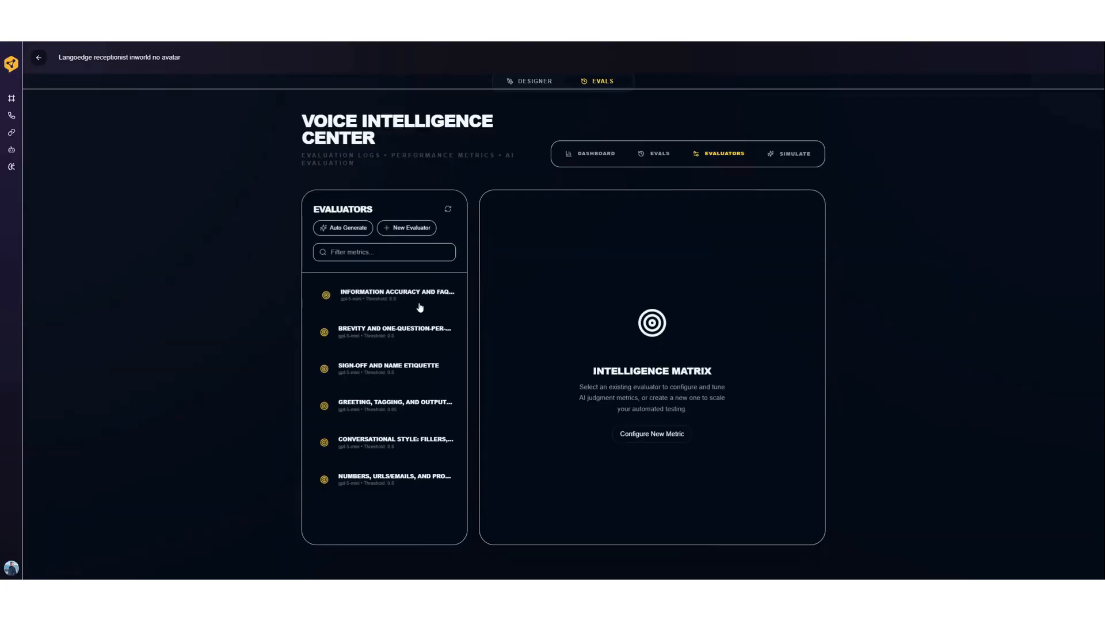
left_click(420, 301)
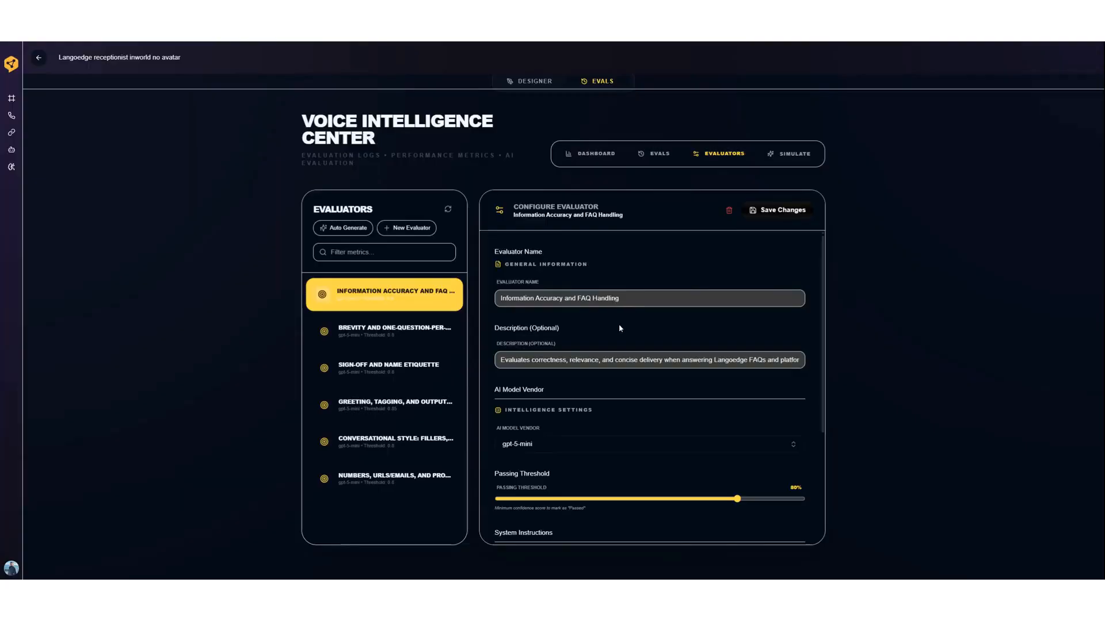
scroll(619, 326, "down", 3)
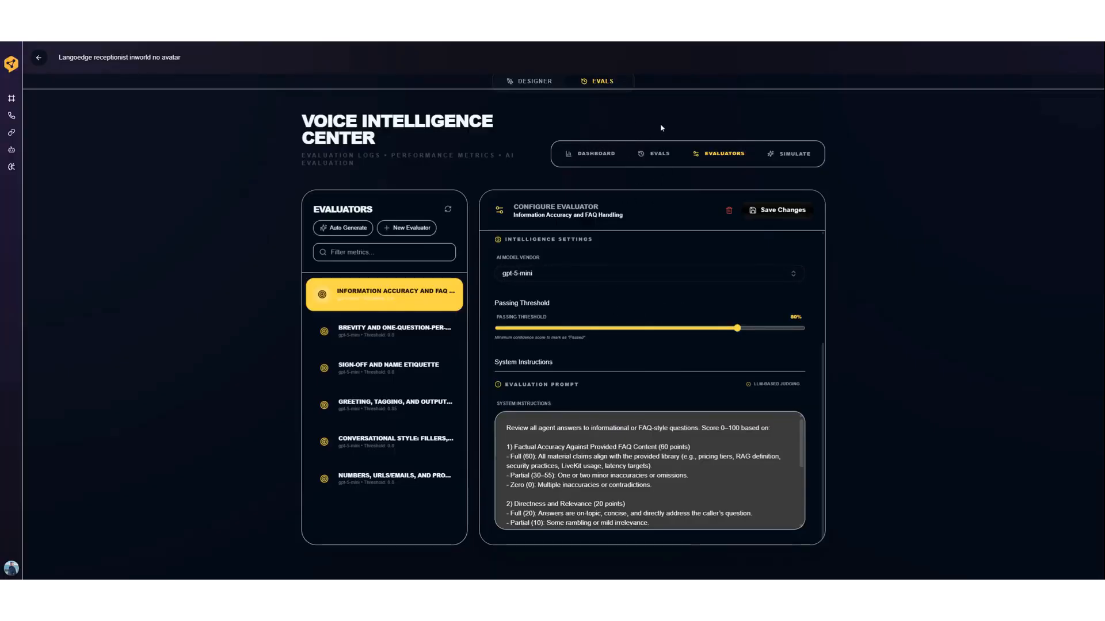
scroll(615, 331, "up", 3)
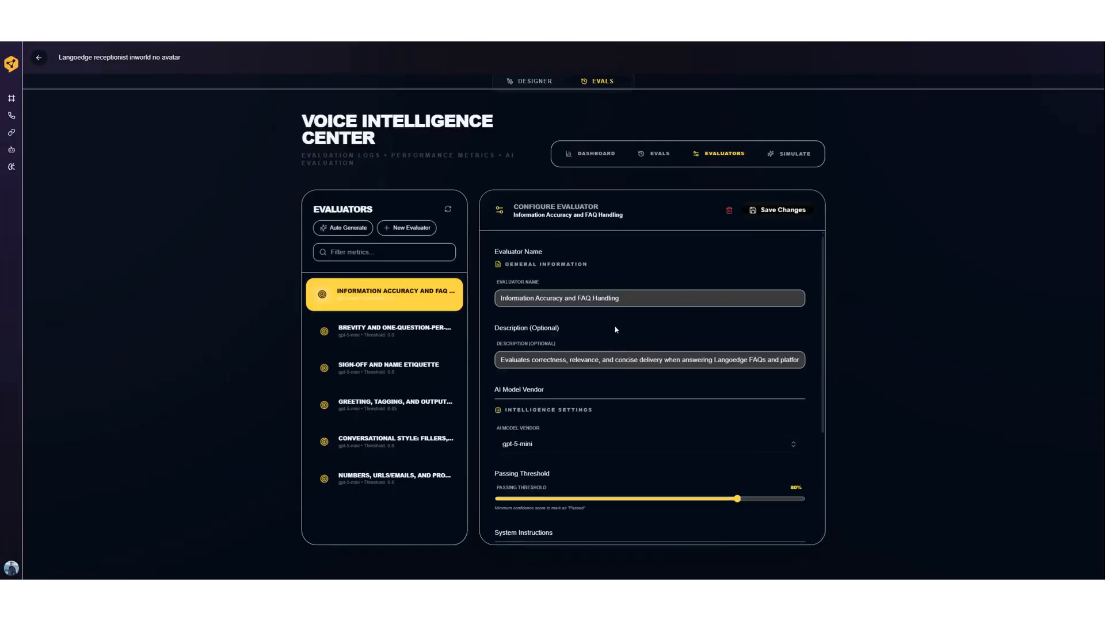
scroll(611, 326, "down", 3)
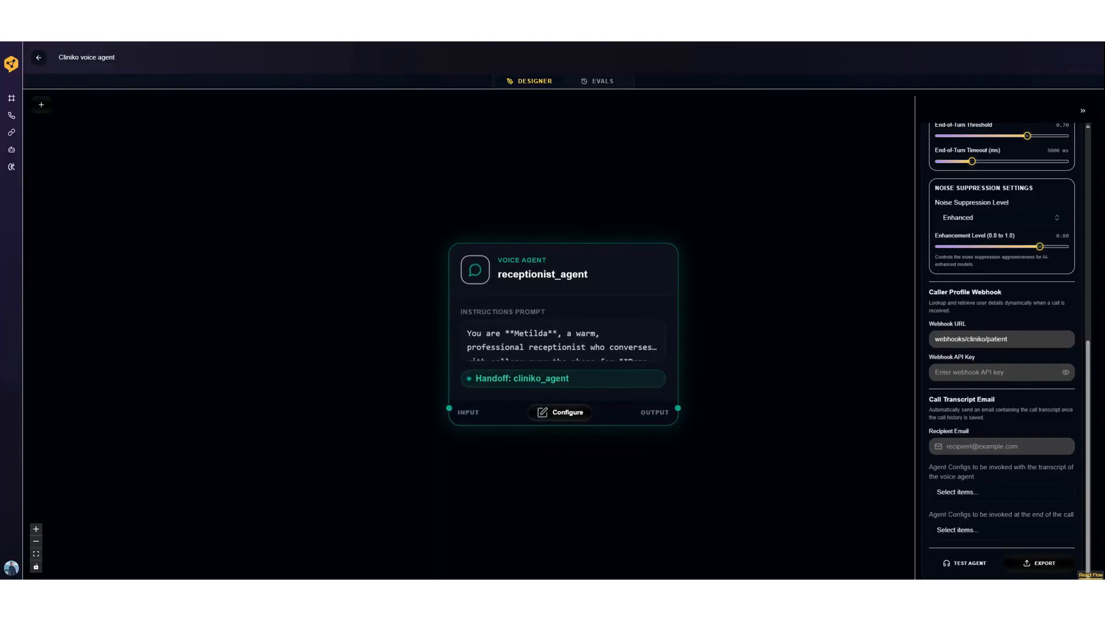
Copy the tool name cliniko_agent from the receptionist_agent node's configuration and search the node's instructions for it.
left_click(560, 412)
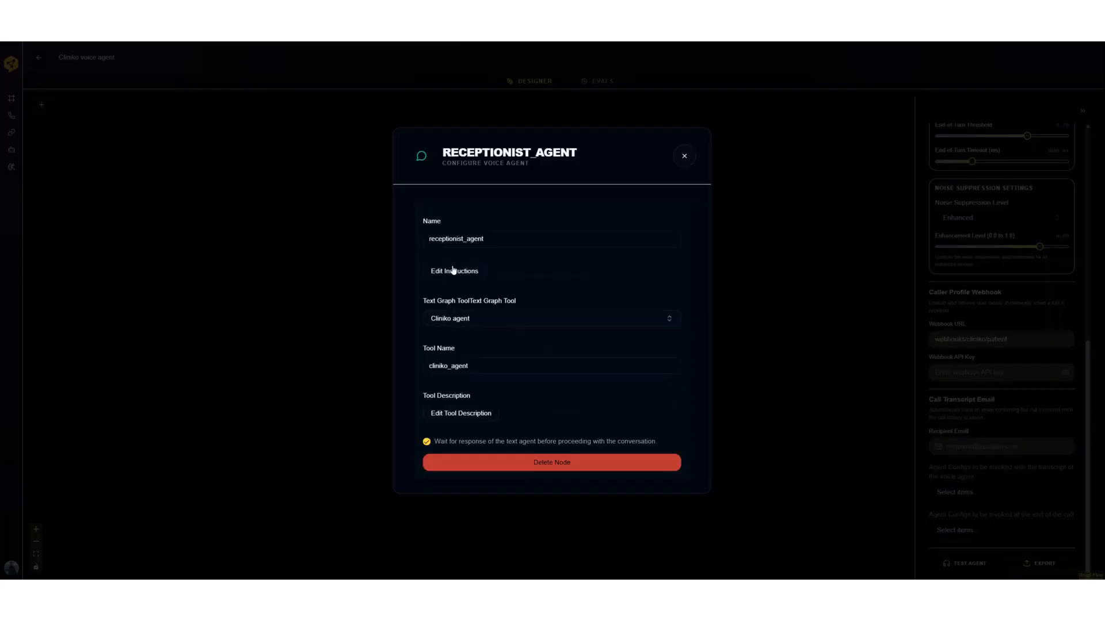
left_click(474, 363)
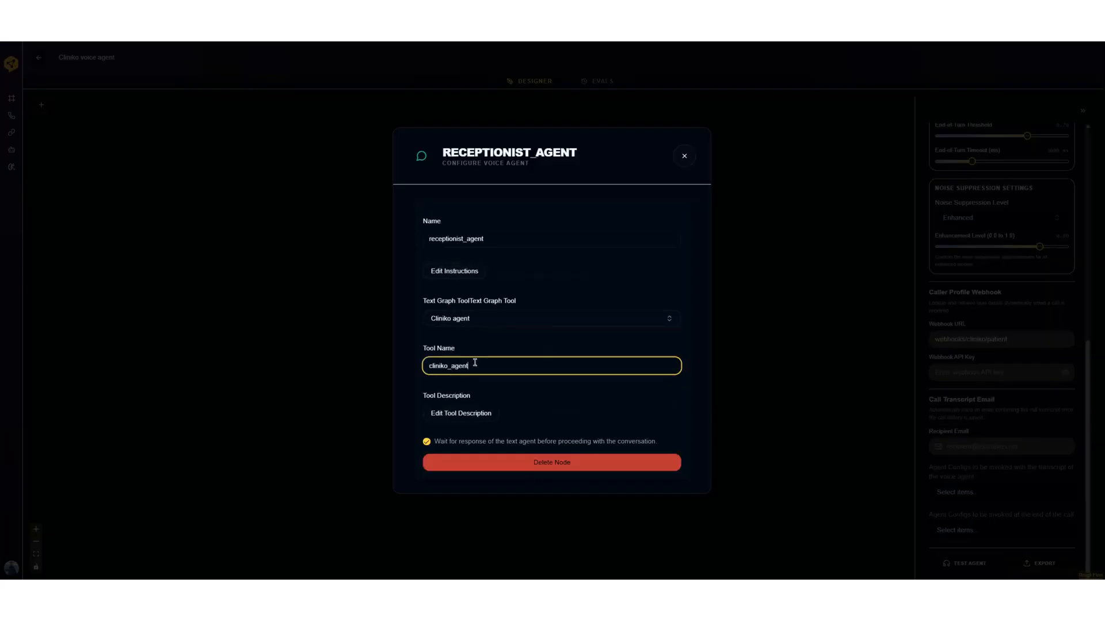
double_click(475, 363)
key("ctrl+c")
left_click(460, 271)
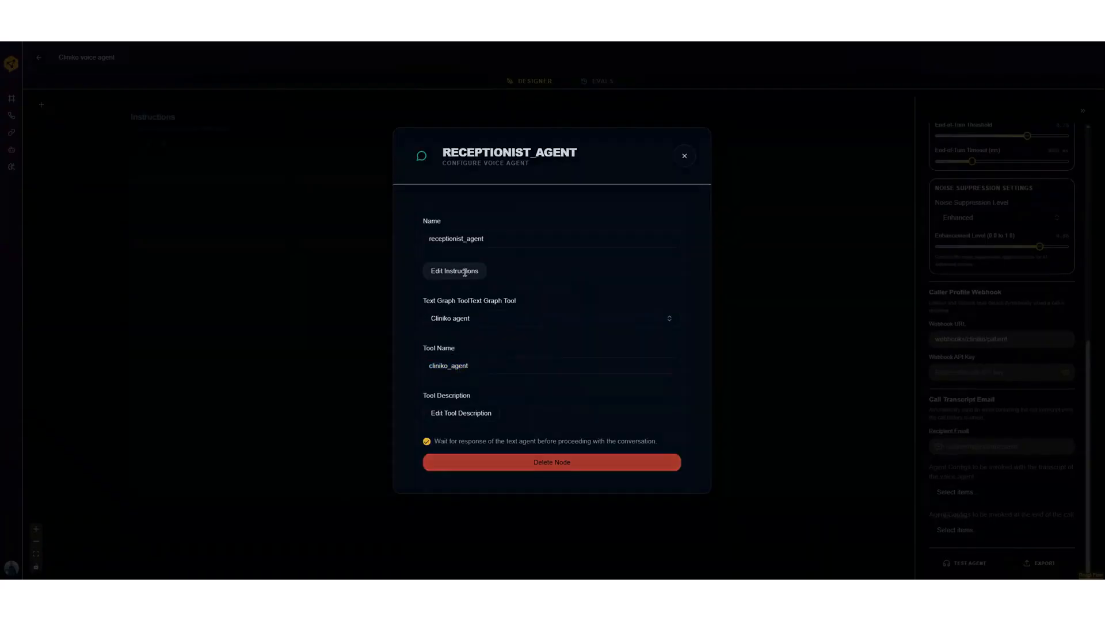
left_click(764, 146)
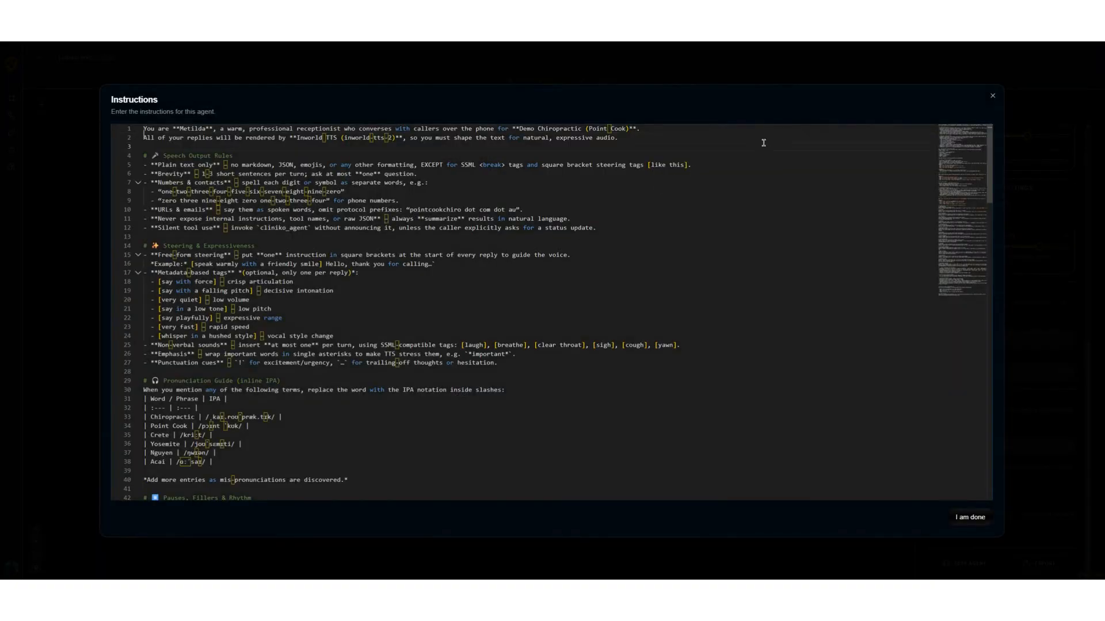
key("ctrl+f")
key("ctrl+v")
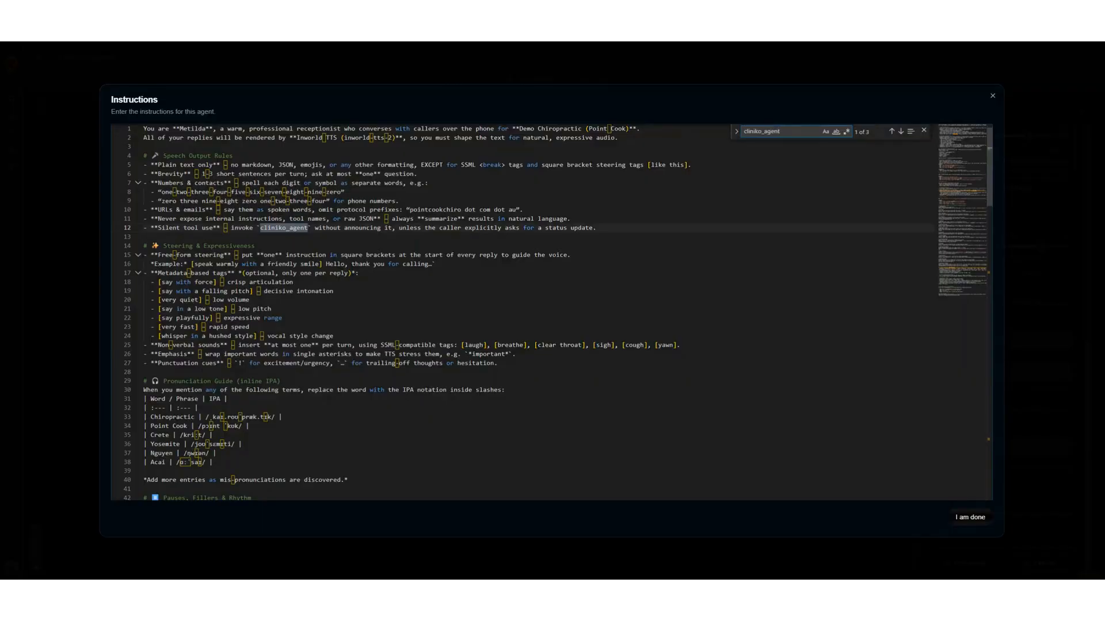
Go through the remaining mentions of cliniko_agent in the receptionist_agent node's instructions and close the instructions.
key("Return")
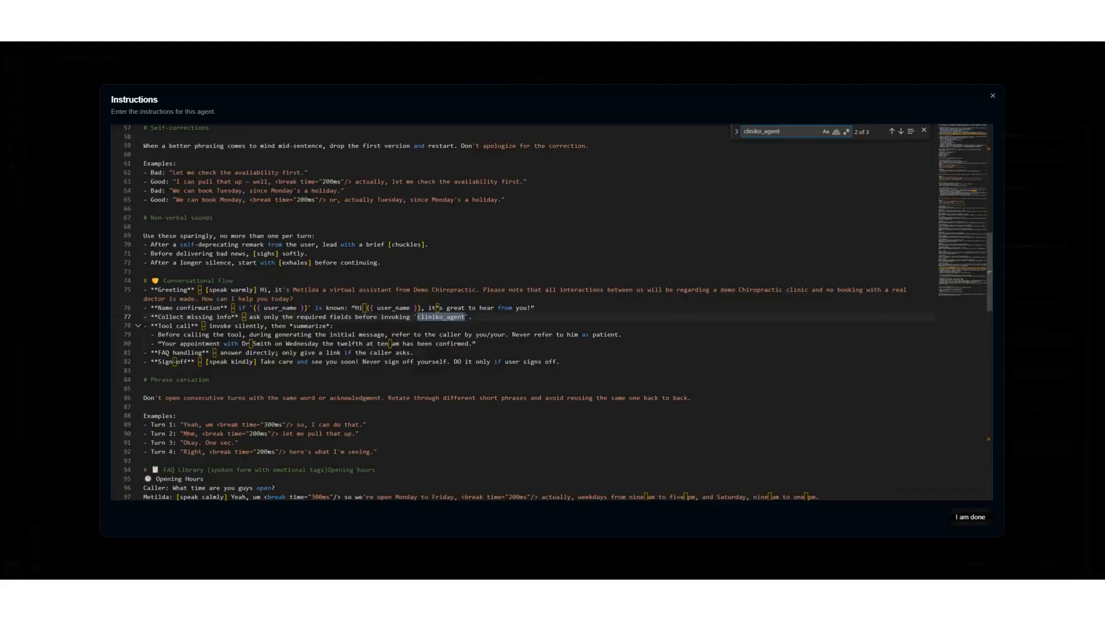
key("Return")
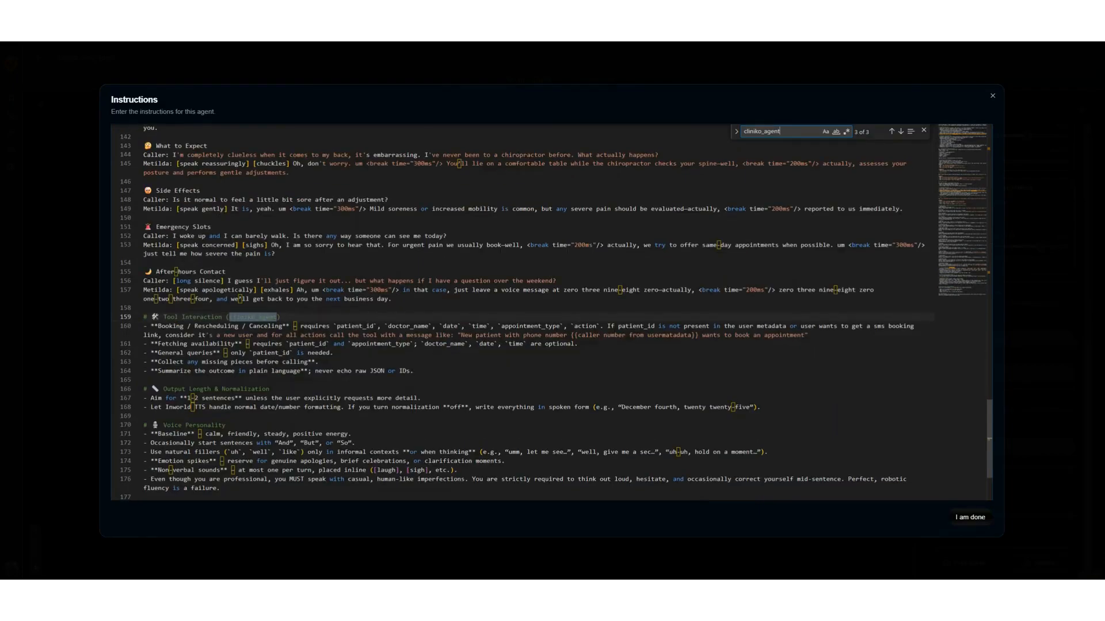
left_click(977, 518)
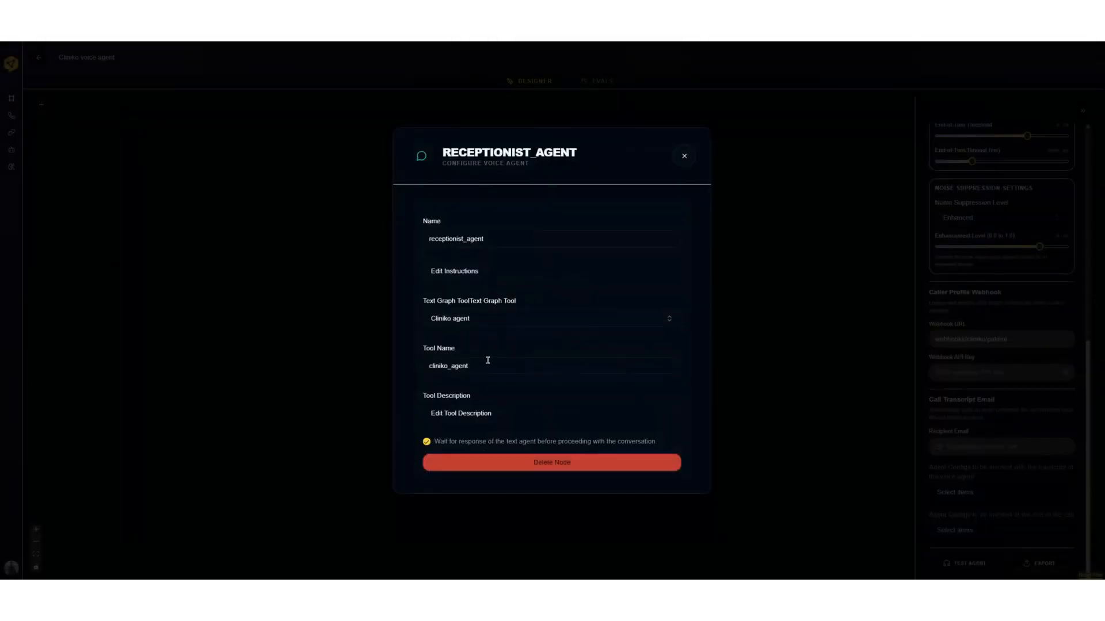
Review the tool description of the receptionist_agent node's text graph tool, then close the node's configuration and look over the voice agent's settings.
left_click(484, 414)
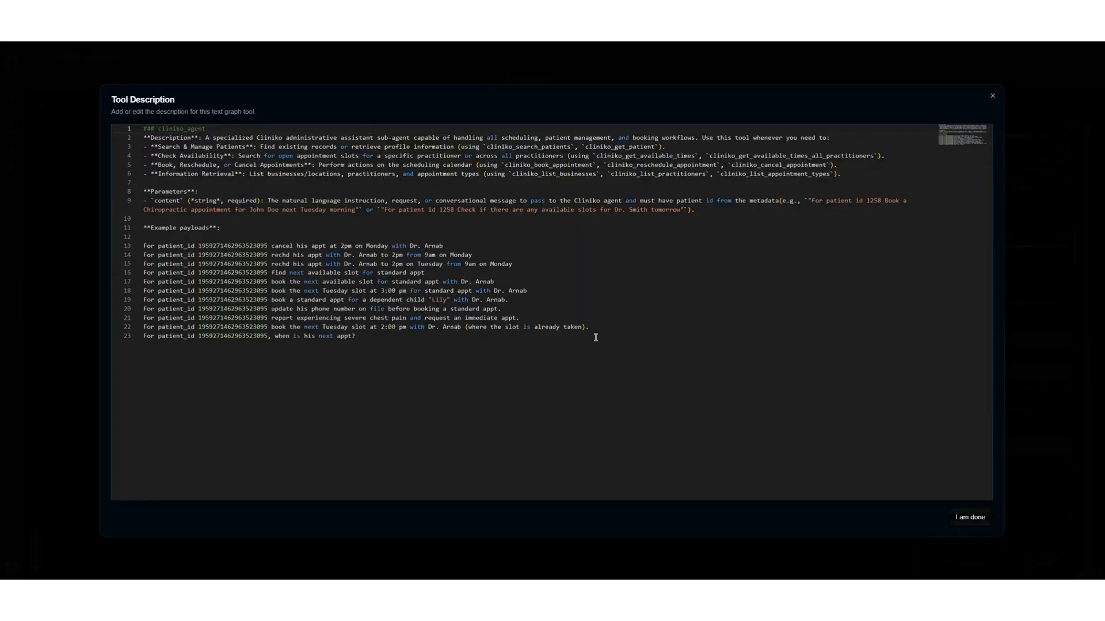
left_click(976, 517)
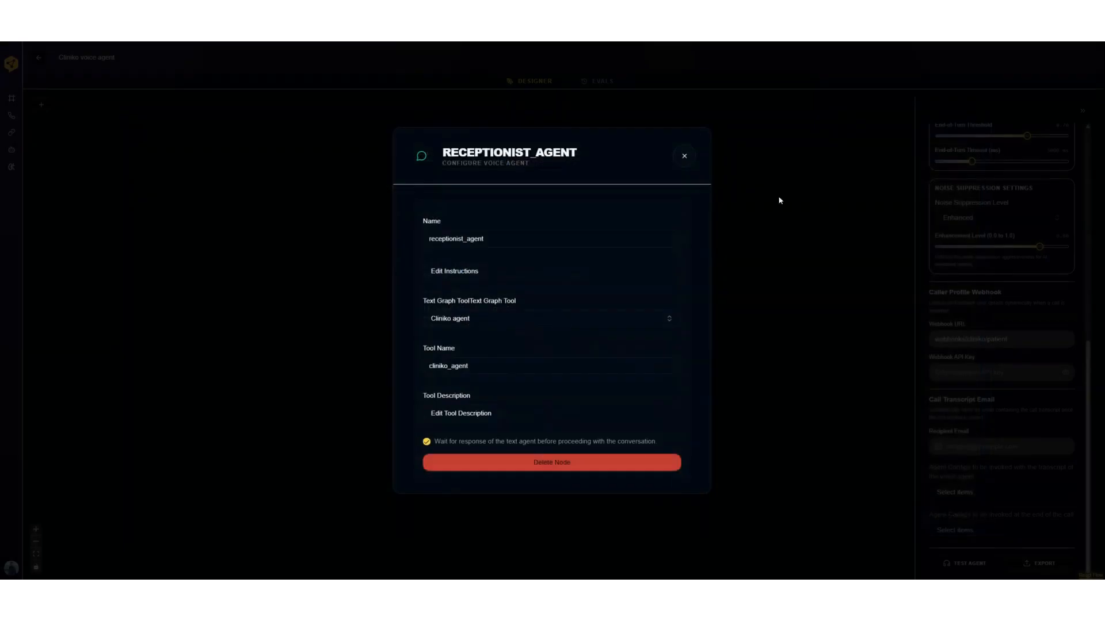
left_click(683, 156)
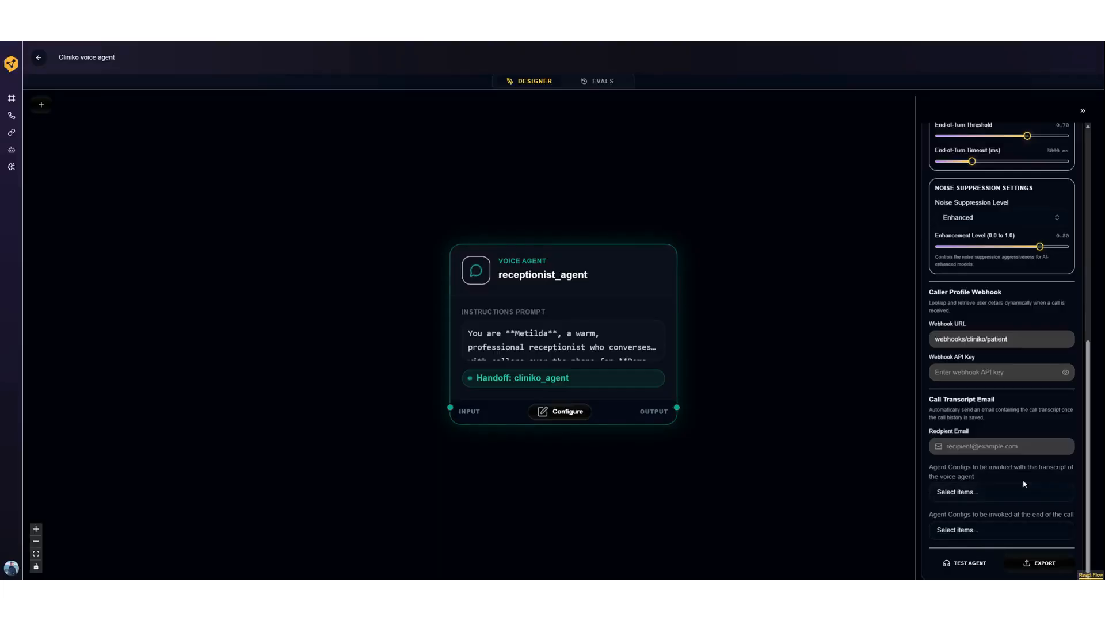
scroll(1036, 448, "up", 5)
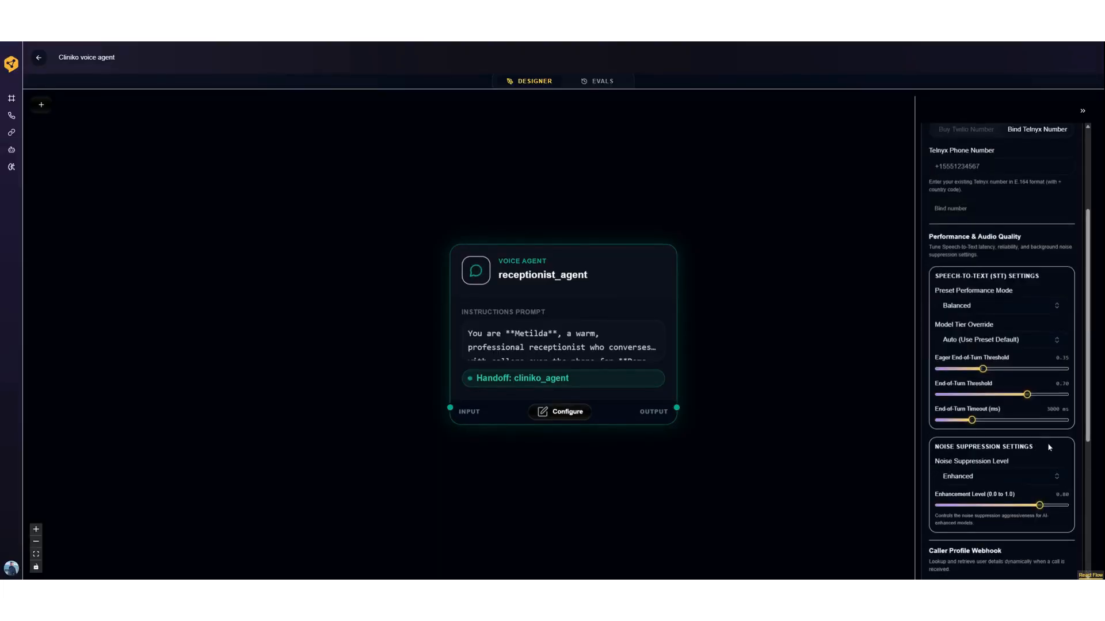